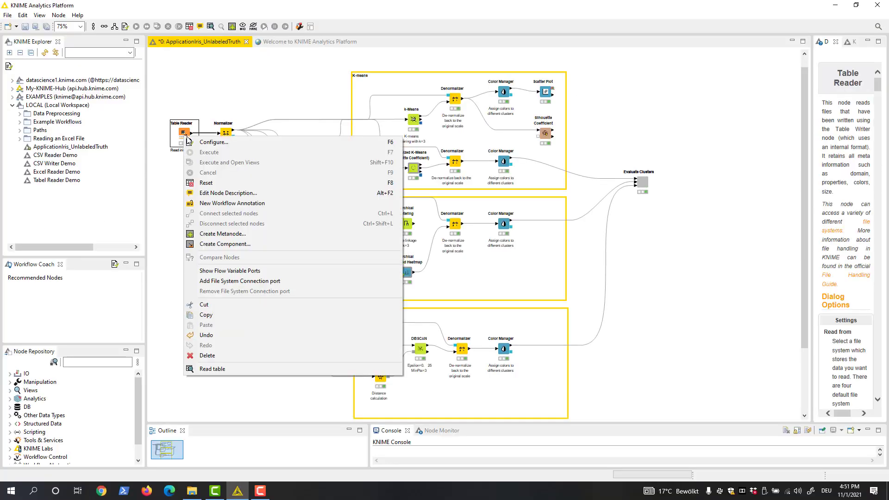
Preview the iris input table, zoom the workflow to 100%, and open the k-Means settings
{"action": "left_click", "coordinate": [232, 364]}
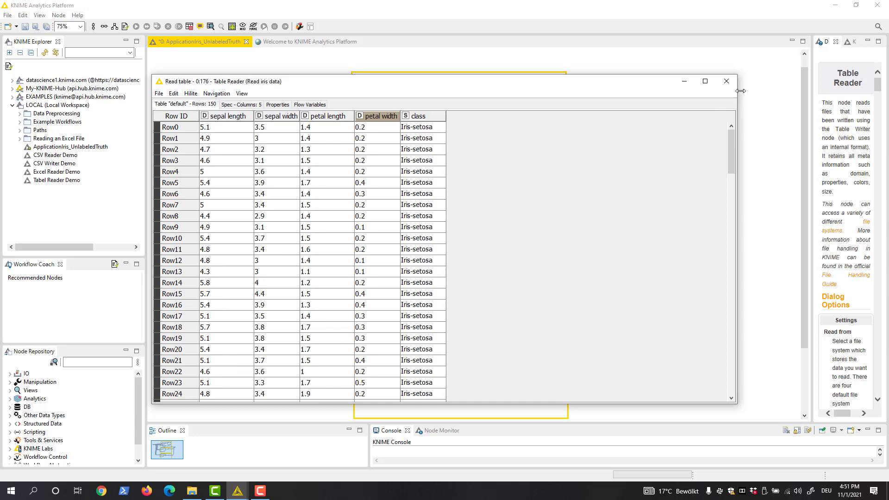
{"action": "left_click", "coordinate": [727, 81]}
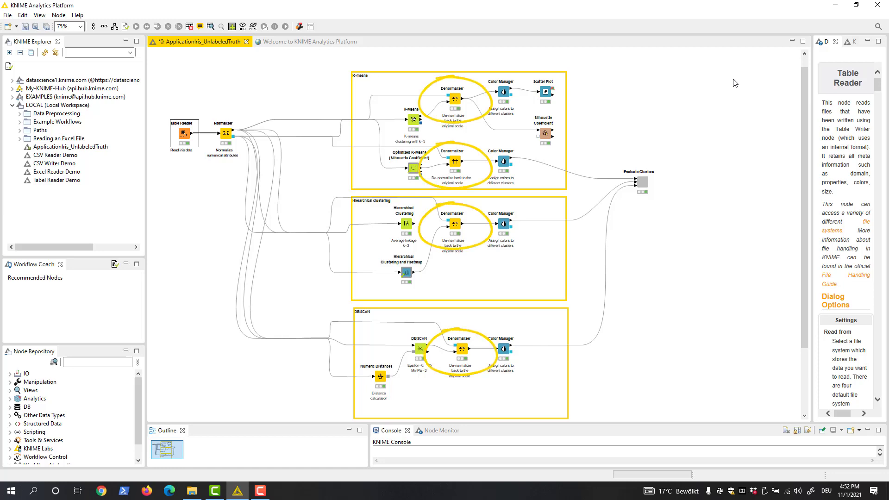
{"action": "left_click", "coordinate": [79, 27]}
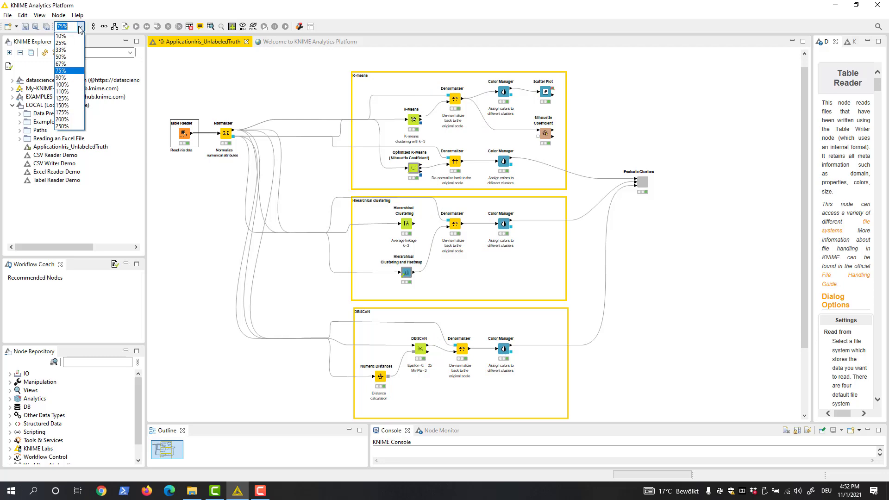
{"action": "left_click", "coordinate": [67, 84]}
{"action": "left_click", "coordinate": [394, 136]}
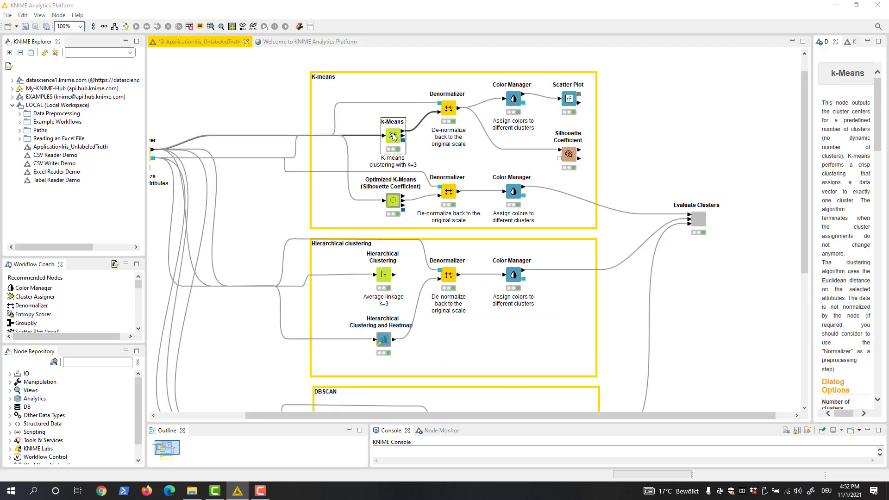
{"action": "double_click", "coordinate": [394, 136]}
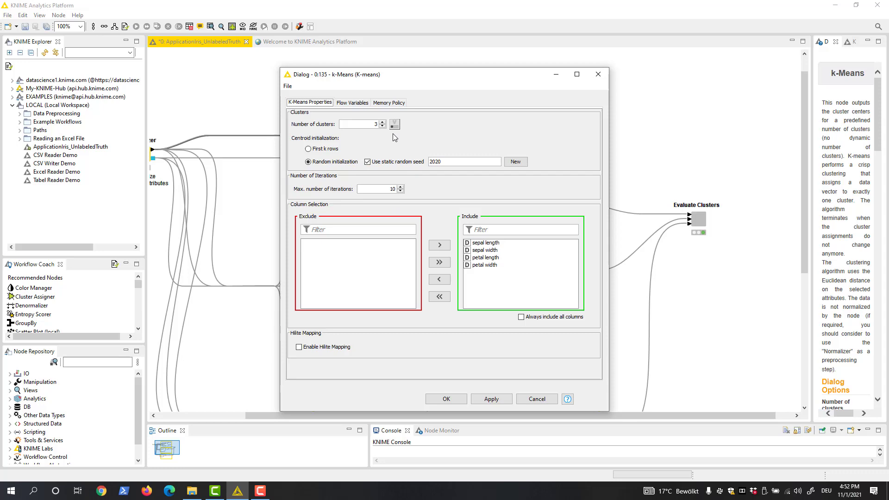
{"action": "left_click", "coordinate": [446, 399]}
{"action": "key", "text": "Return"}
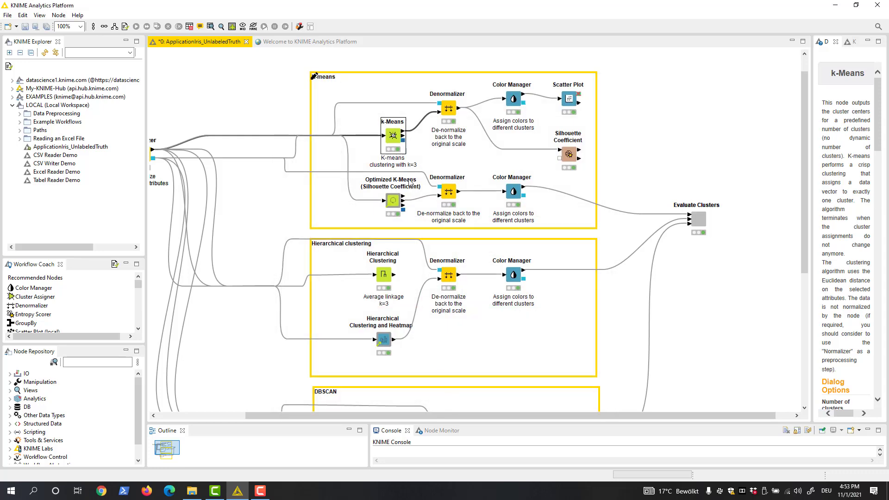
{"action": "right_click", "coordinate": [396, 136]}
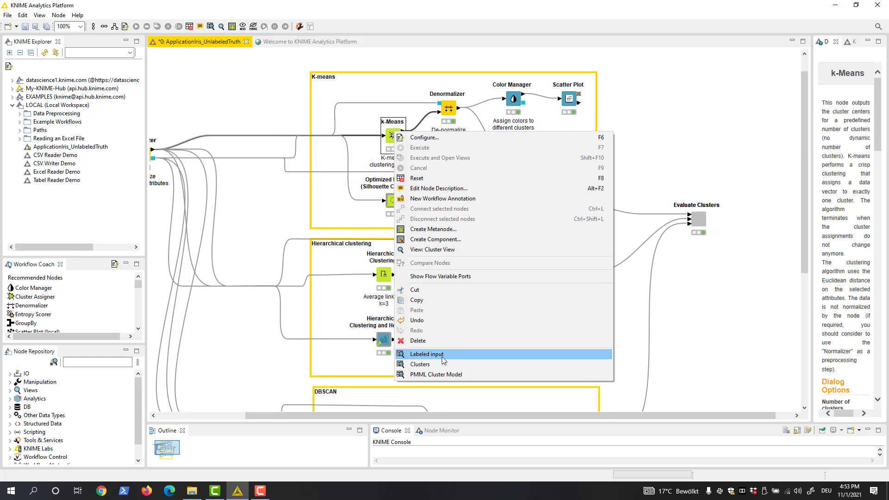
{"action": "left_click", "coordinate": [427, 354]}
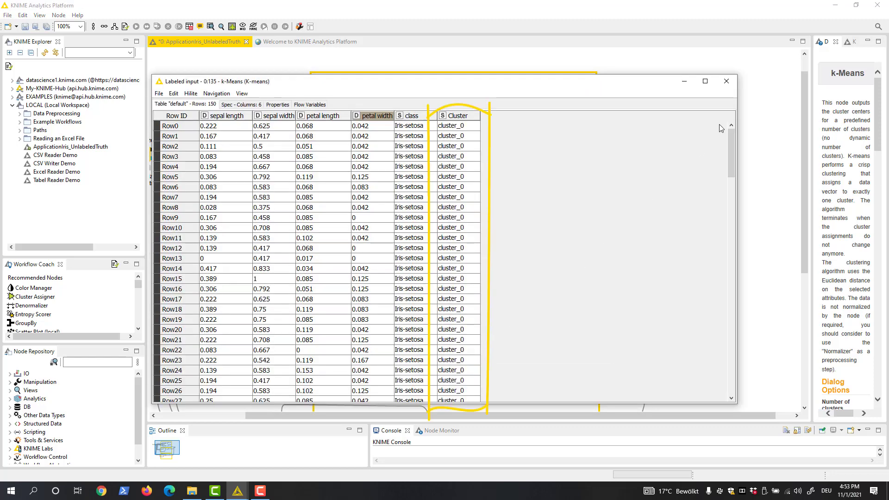
{"action": "left_click", "coordinate": [729, 84]}
{"action": "right_click", "coordinate": [399, 140]}
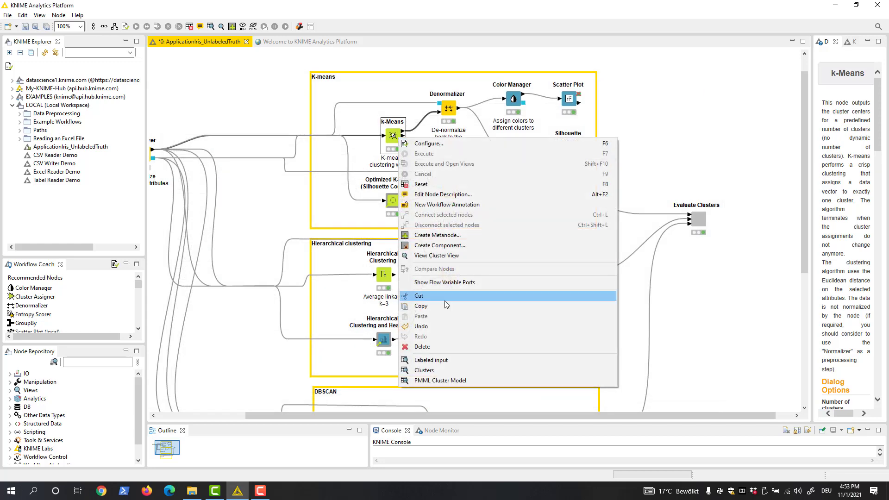
{"action": "left_click", "coordinate": [447, 372]}
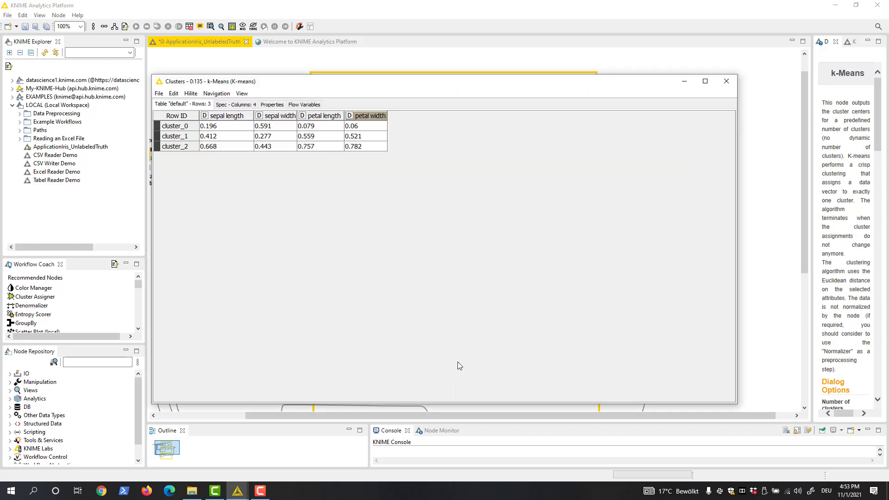
{"action": "left_click", "coordinate": [726, 81]}
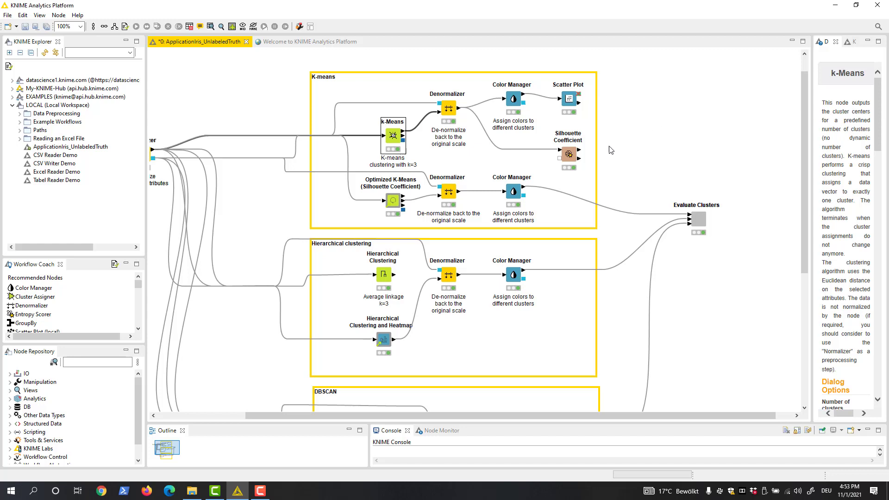
{"action": "right_click", "coordinate": [574, 159]}
{"action": "left_click", "coordinate": [601, 368]}
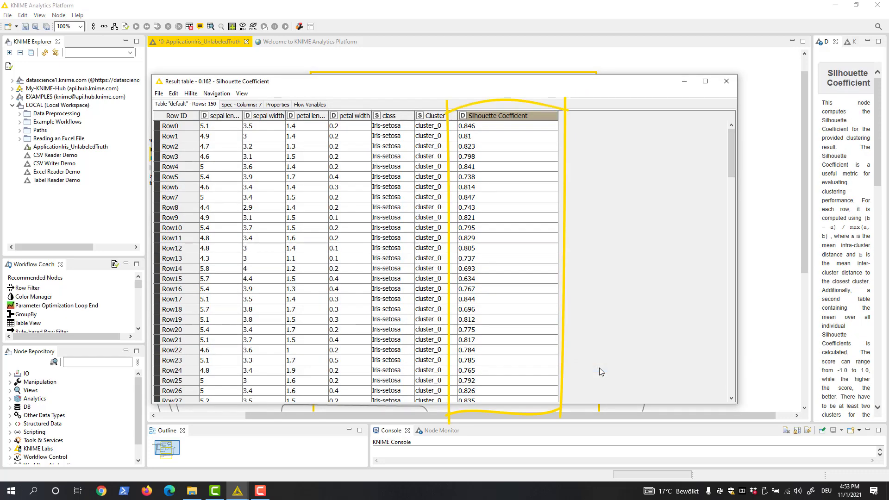
{"action": "left_click", "coordinate": [726, 81]}
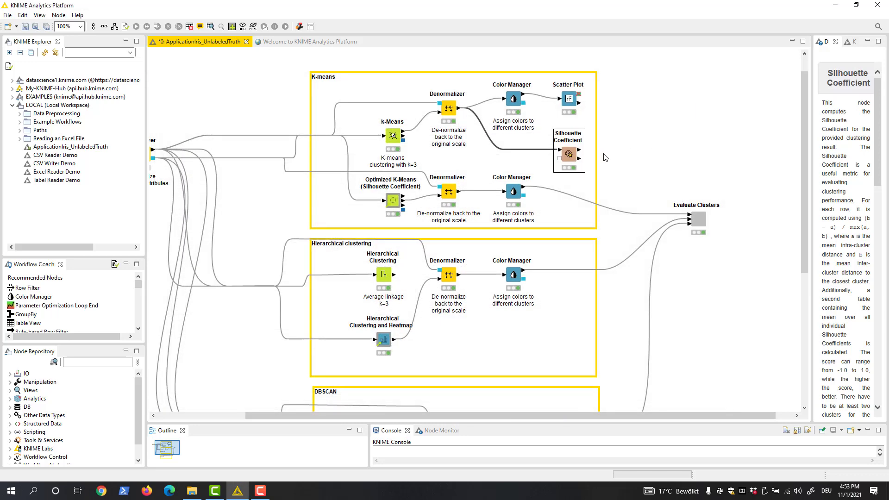
{"action": "right_click", "coordinate": [576, 161]}
{"action": "left_click", "coordinate": [611, 386]}
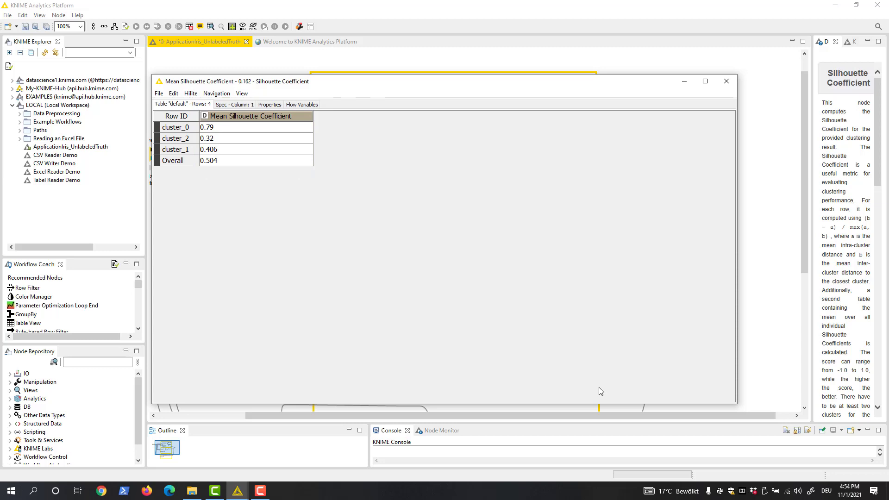
{"action": "left_click", "coordinate": [726, 81]}
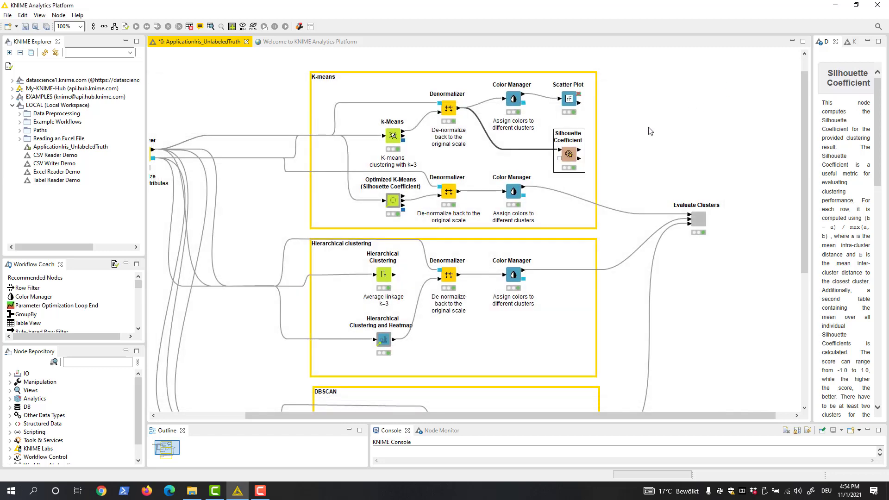
{"action": "left_click", "coordinate": [393, 201]}
{"action": "double_click", "coordinate": [393, 201]}
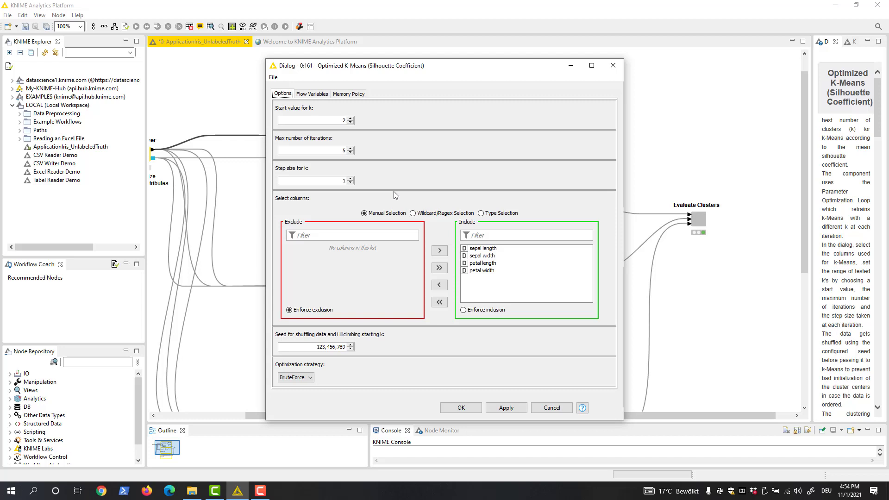
{"action": "left_click", "coordinate": [309, 378]}
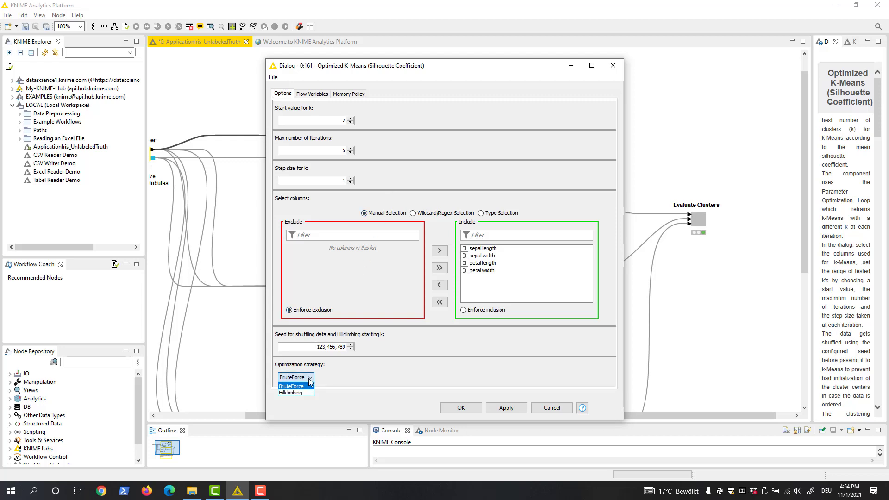
{"action": "left_click", "coordinate": [294, 386]}
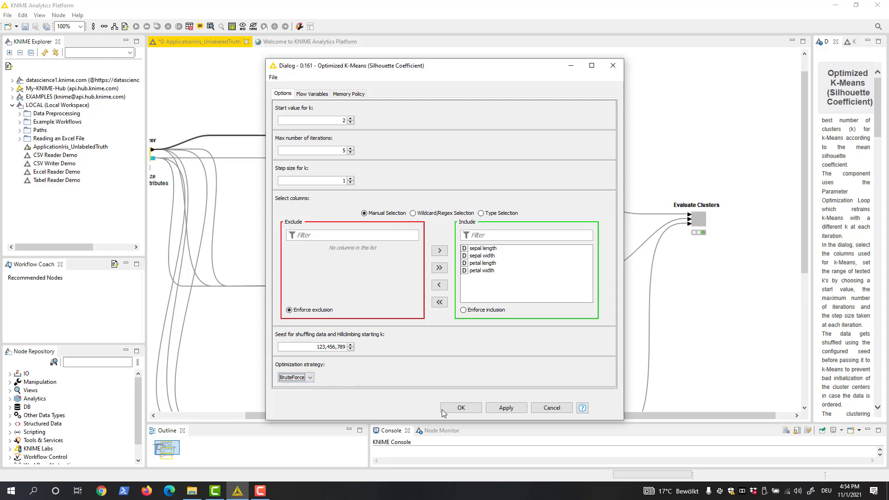
{"action": "left_click", "coordinate": [461, 408]}
{"action": "key", "text": "Return"}
{"action": "right_click", "coordinate": [393, 201]}
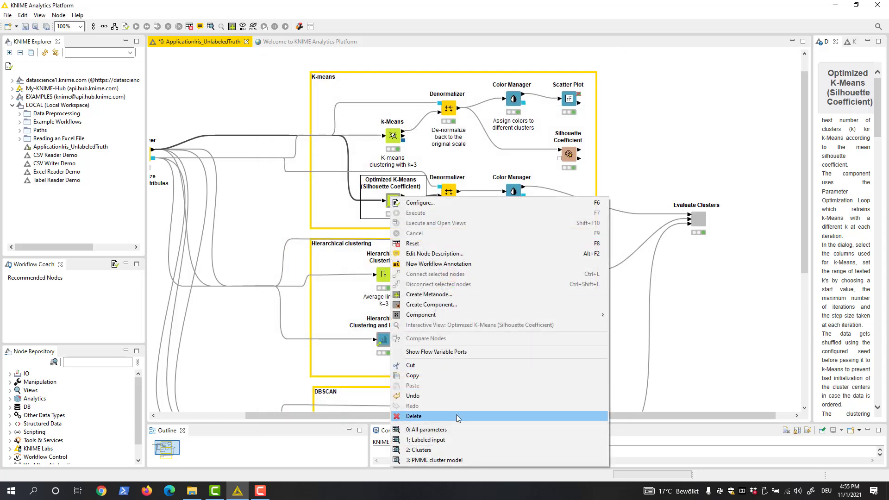
{"action": "left_click", "coordinate": [461, 432]}
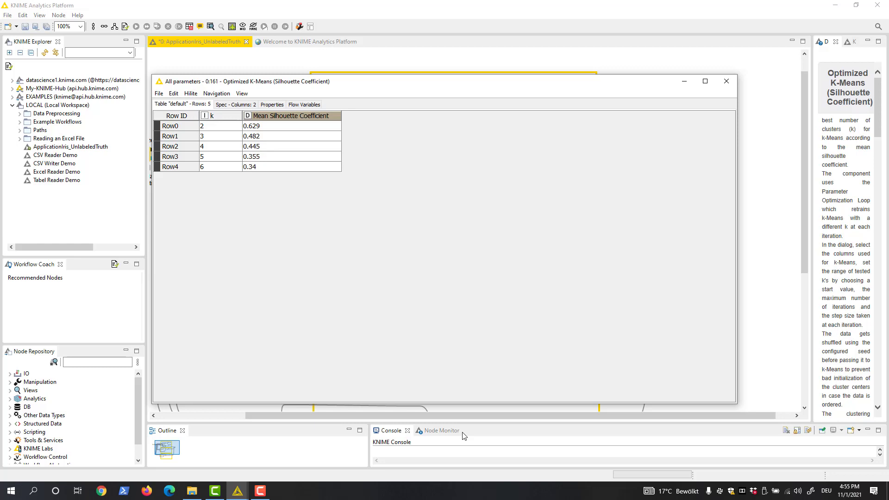
{"action": "left_click", "coordinate": [726, 82]}
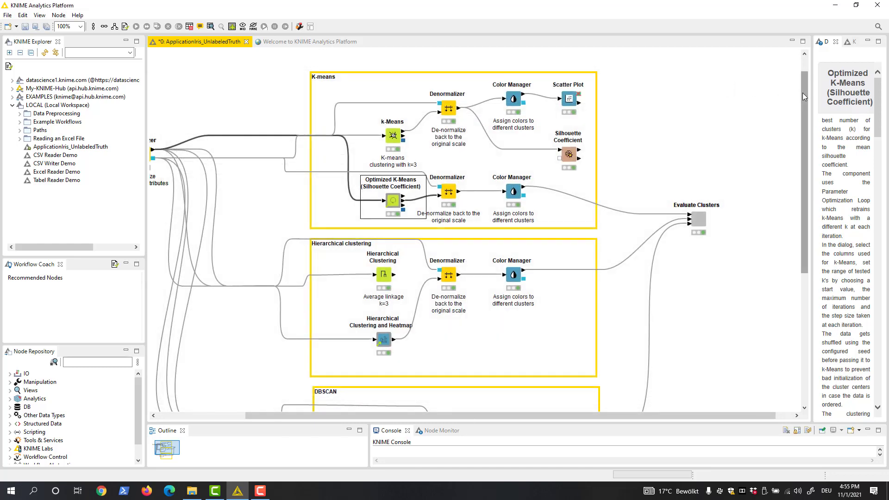
{"action": "left_click_drag", "start_coordinate": [803, 128], "coordinate": [805, 180]}
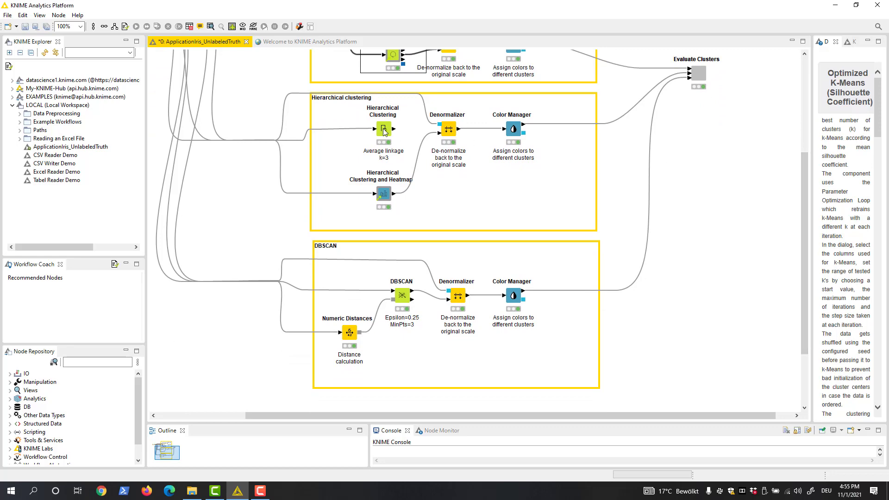
Review Hierarchical Clustering's dropdowns, keeping Euclidean distance and COMPLETE linkage unchanged
{"action": "double_click", "coordinate": [384, 131]}
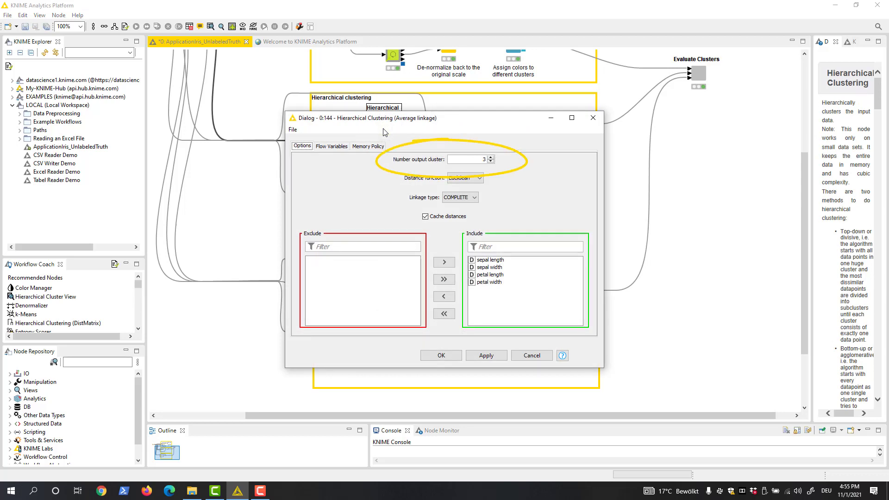
{"action": "left_click", "coordinate": [479, 178]}
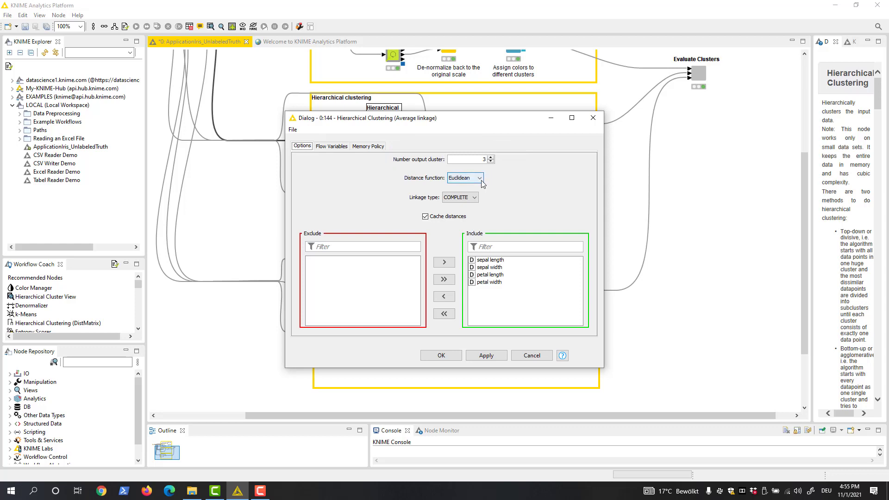
{"action": "left_click", "coordinate": [481, 182]}
{"action": "left_click", "coordinate": [473, 198]}
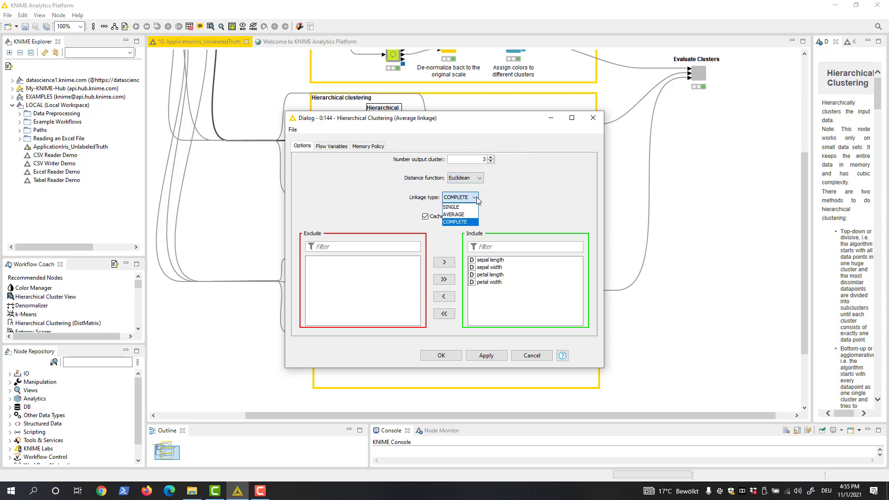
{"action": "left_click", "coordinate": [477, 201]}
{"action": "left_click", "coordinate": [442, 355]}
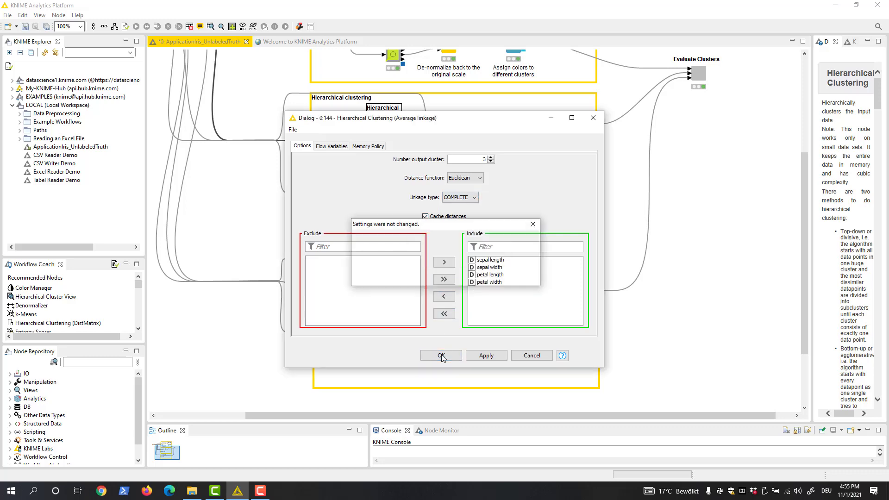
View the Hierarchical Clustering Clustered data table with its Cluster column, then close it
{"action": "right_click", "coordinate": [390, 131]}
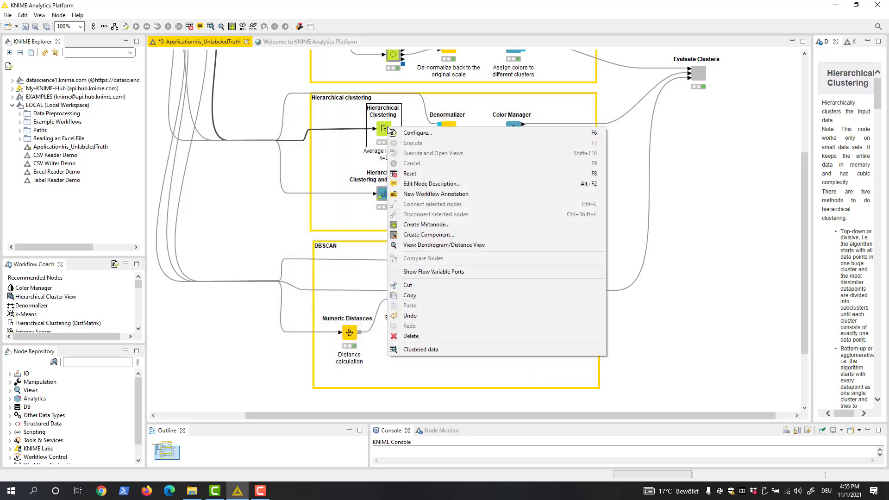
{"action": "left_click", "coordinate": [442, 351]}
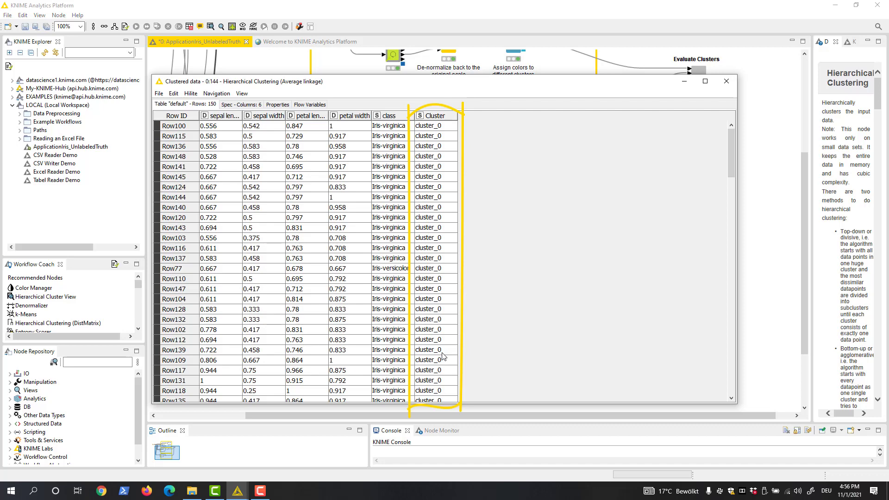
{"action": "left_click", "coordinate": [726, 80]}
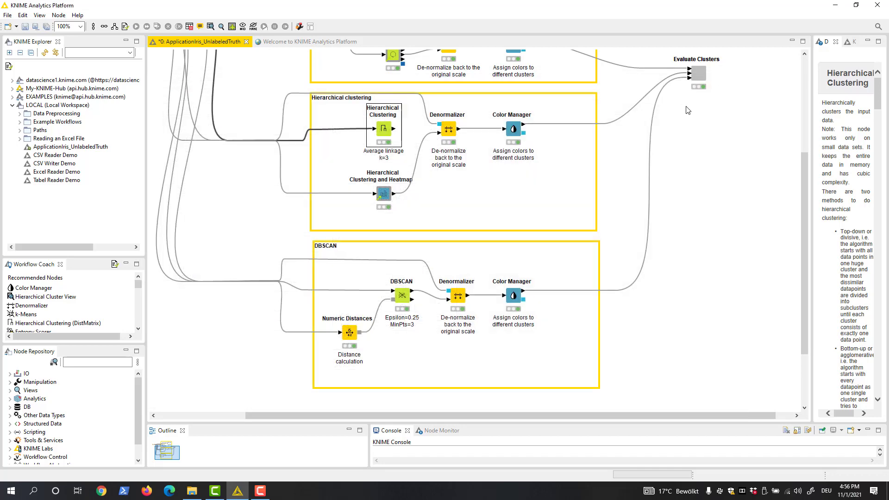
{"action": "double_click", "coordinate": [384, 197]}
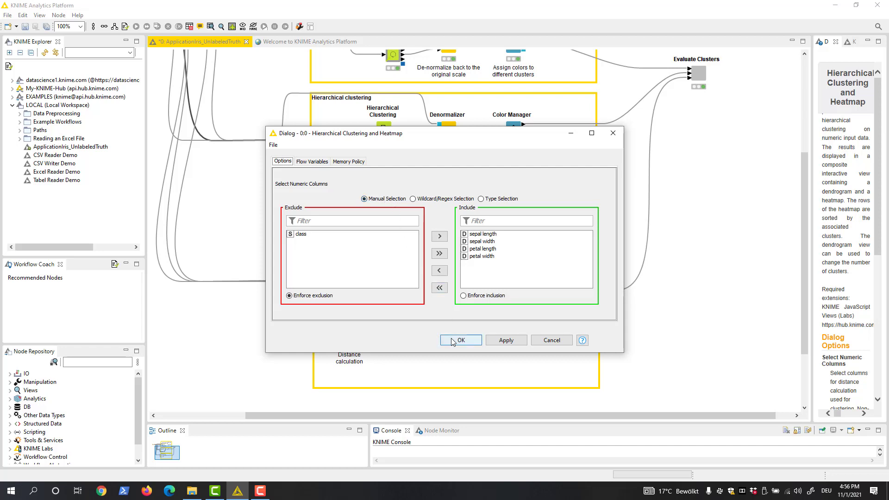
{"action": "left_click", "coordinate": [461, 339]}
{"action": "left_click", "coordinate": [516, 277]}
{"action": "right_click", "coordinate": [396, 192]}
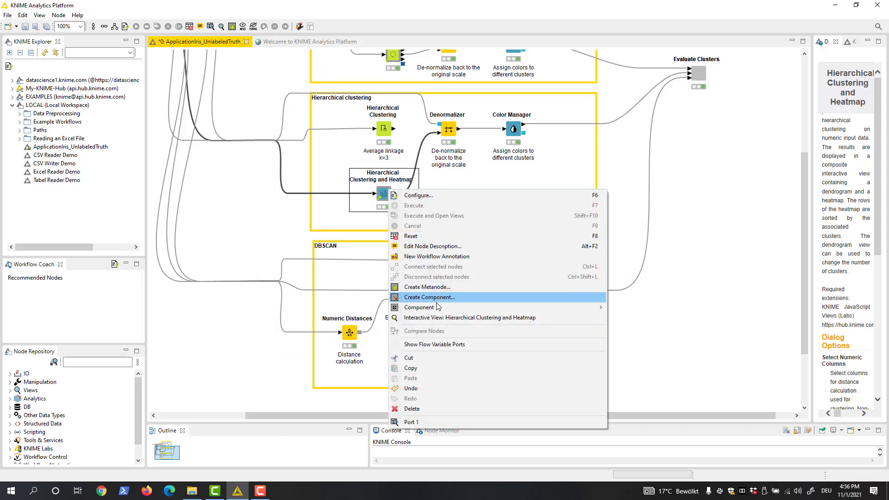
Open the interactive heatmap and dendrogram view and set the cut threshold to 0.351 (18 clusters)
{"action": "left_click", "coordinate": [451, 316]}
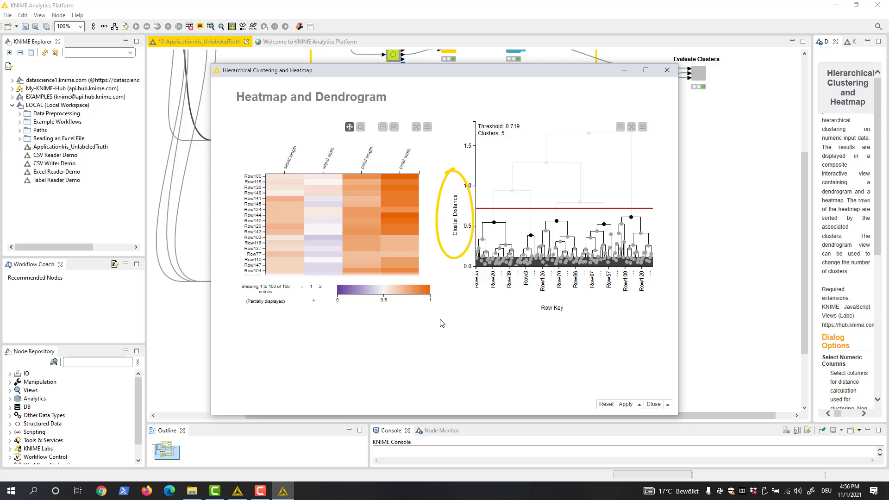
{"action": "left_click_drag", "start_coordinate": [516, 208], "coordinate": [522, 153]}
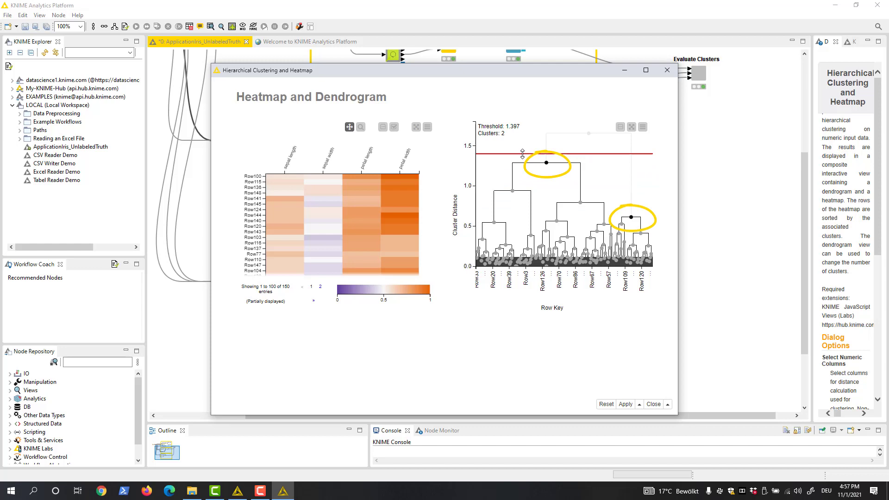
{"action": "left_click_drag", "start_coordinate": [522, 153], "coordinate": [519, 238]}
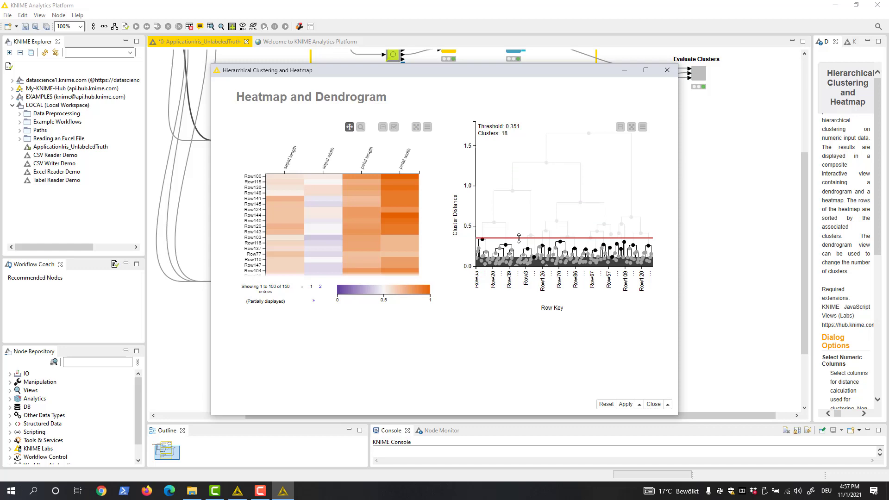
Highlight the subtree containing Row120, then close the view keeping the new cut
{"action": "left_click", "coordinate": [649, 249]}
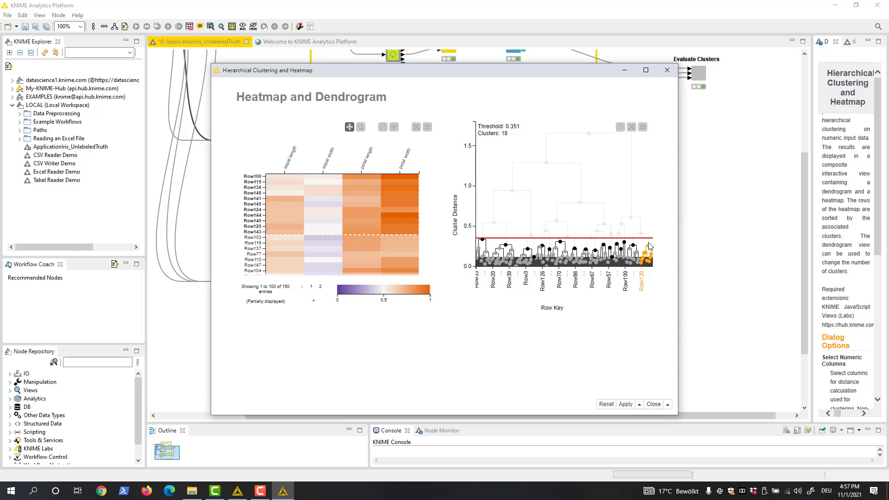
{"action": "left_click", "coordinate": [667, 404]}
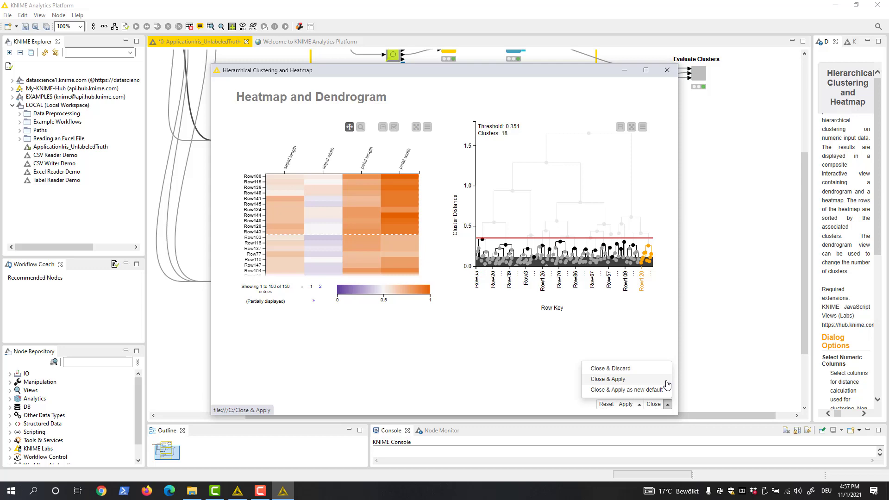
{"action": "left_click", "coordinate": [666, 384]}
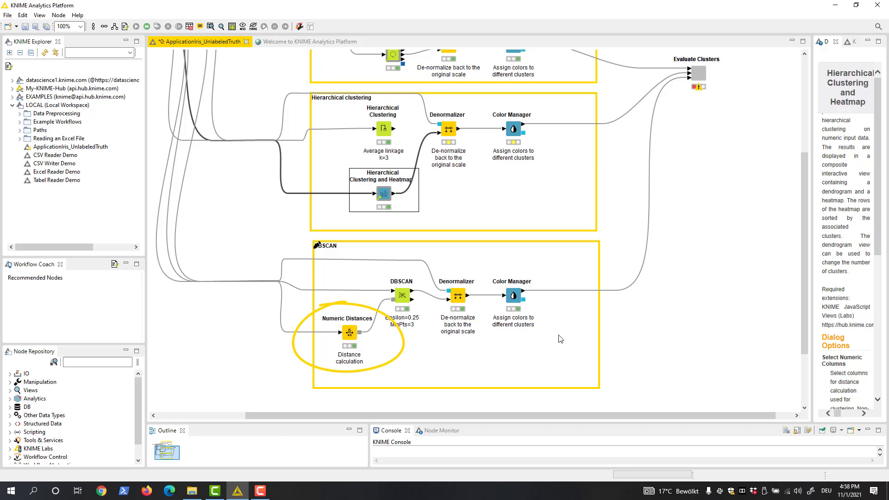
Open the DBSCAN node's settings showing epsilon 0.25 and minimum 3 points
{"action": "double_click", "coordinate": [403, 296]}
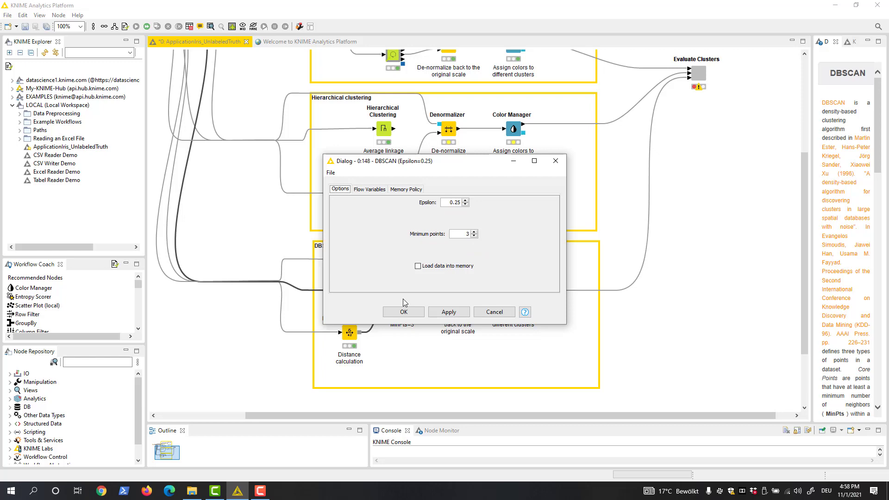
Confirm the DBSCAN settings and review its Data With Cluster IDs table
{"action": "left_click", "coordinate": [404, 311]}
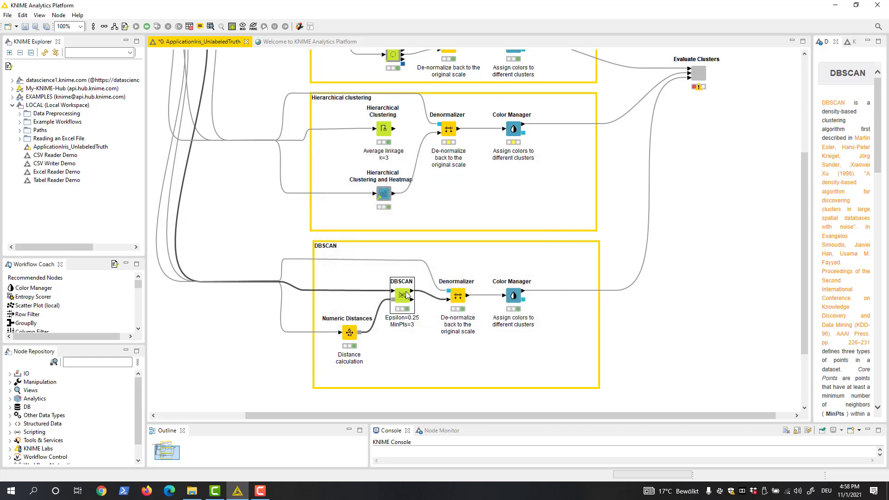
{"action": "right_click", "coordinate": [404, 292]}
{"action": "left_click", "coordinate": [430, 275]}
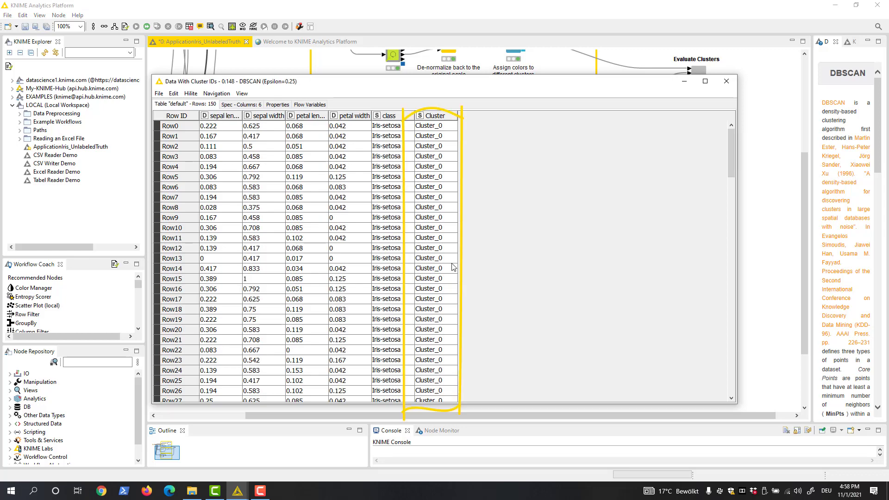
{"action": "left_click", "coordinate": [725, 81]}
Check the DBSCAN summary table: 1 noise point and clusters of 49 and 100 rows
{"action": "right_click", "coordinate": [403, 298]}
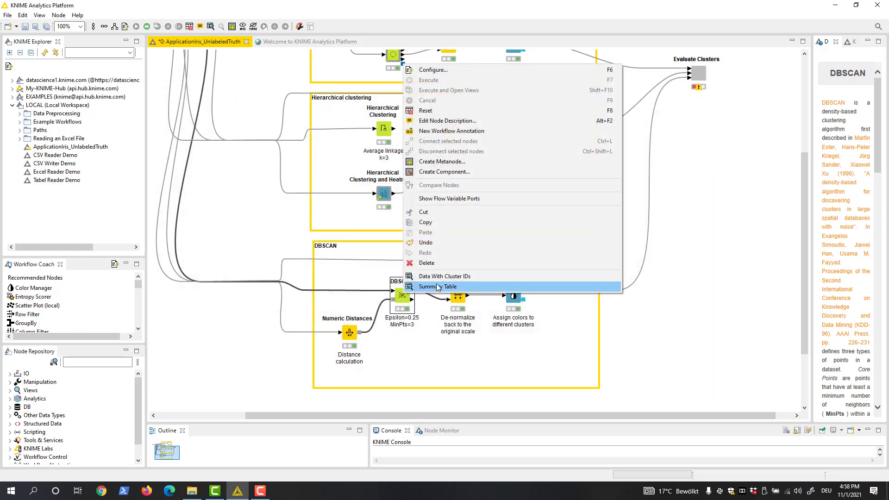
{"action": "left_click", "coordinate": [436, 287]}
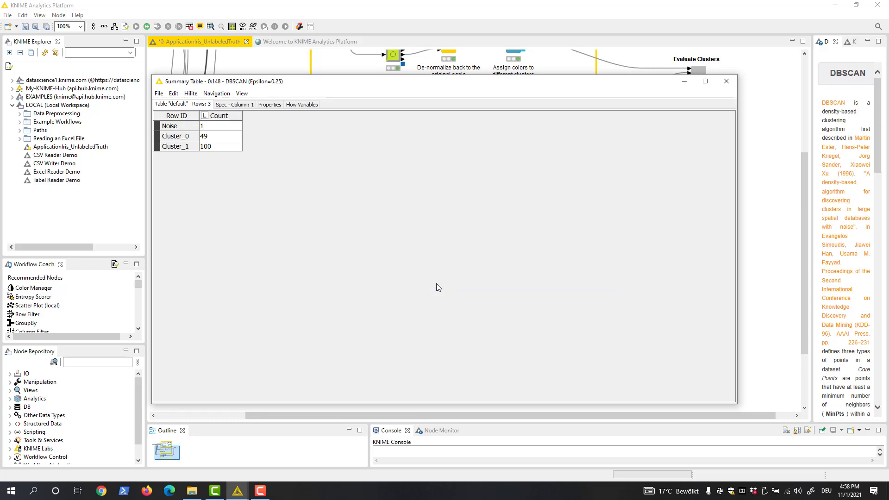
{"action": "left_click", "coordinate": [725, 80]}
{"action": "left_click", "coordinate": [698, 181]}
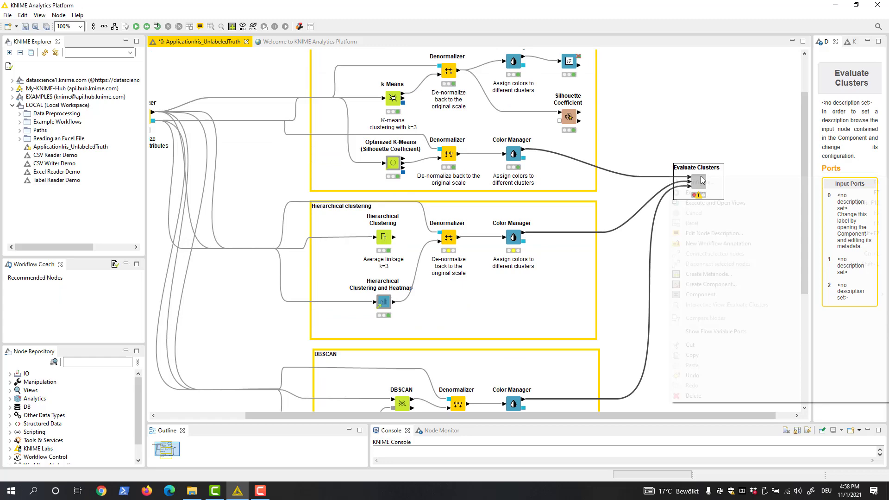
Execute Evaluate Clusters and open its views to compare silhouettes 0.69, 0.22 and 0.55
{"action": "right_click", "coordinate": [698, 181]}
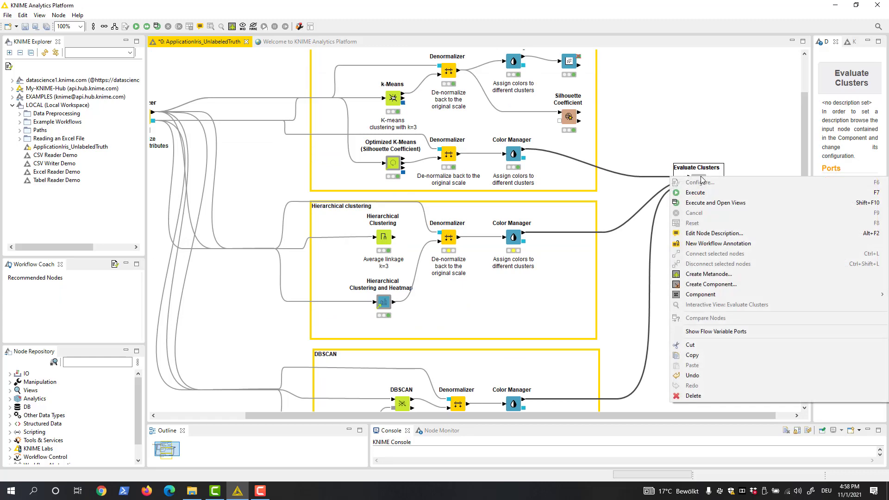
{"action": "left_click", "coordinate": [703, 203]}
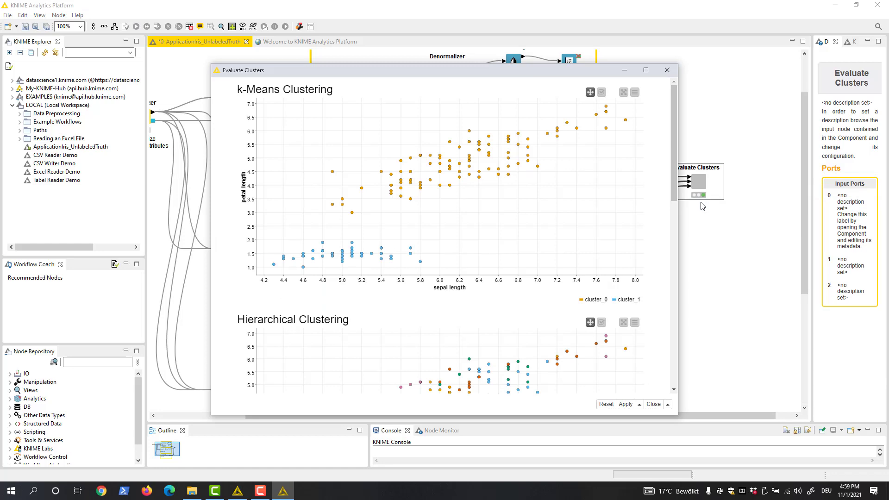
{"action": "left_click_drag", "start_coordinate": [673, 139], "coordinate": [673, 249]}
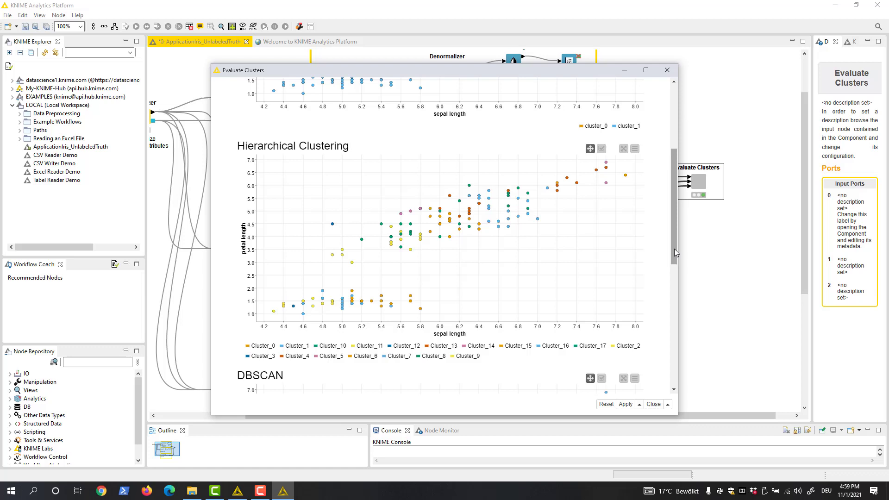
{"action": "left_click_drag", "start_coordinate": [674, 248], "coordinate": [649, 329]}
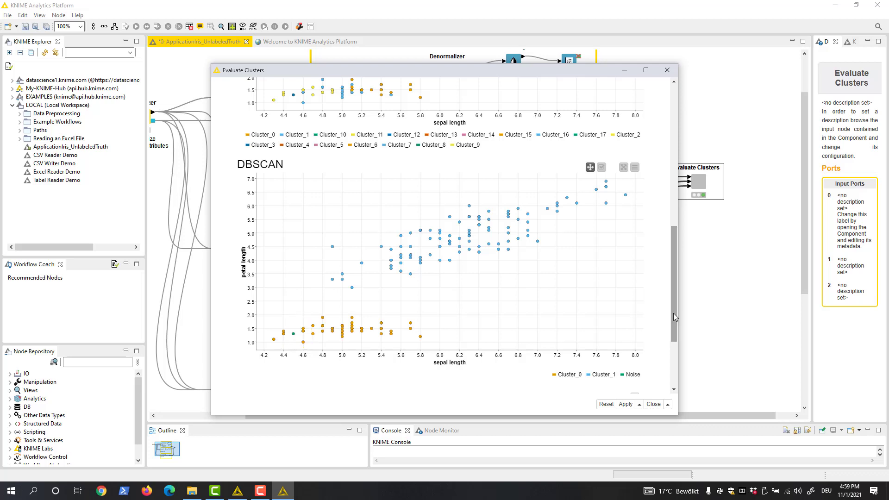
{"action": "left_click_drag", "start_coordinate": [672, 313], "coordinate": [668, 367]}
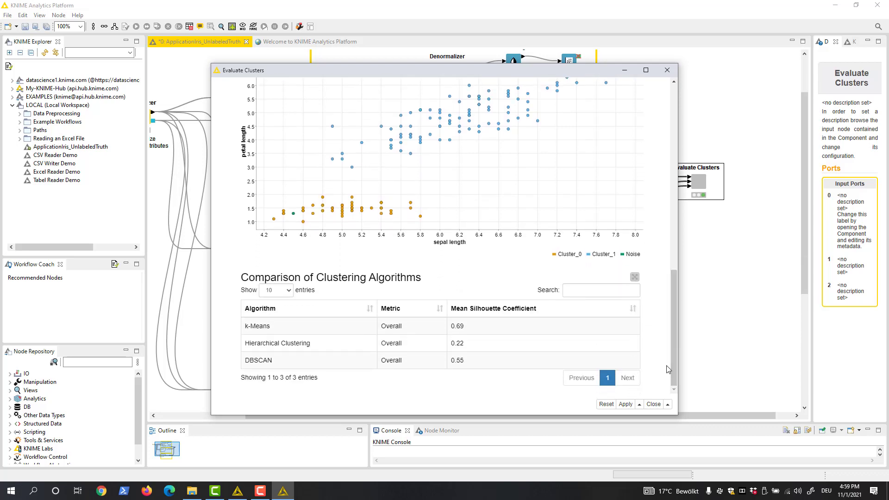